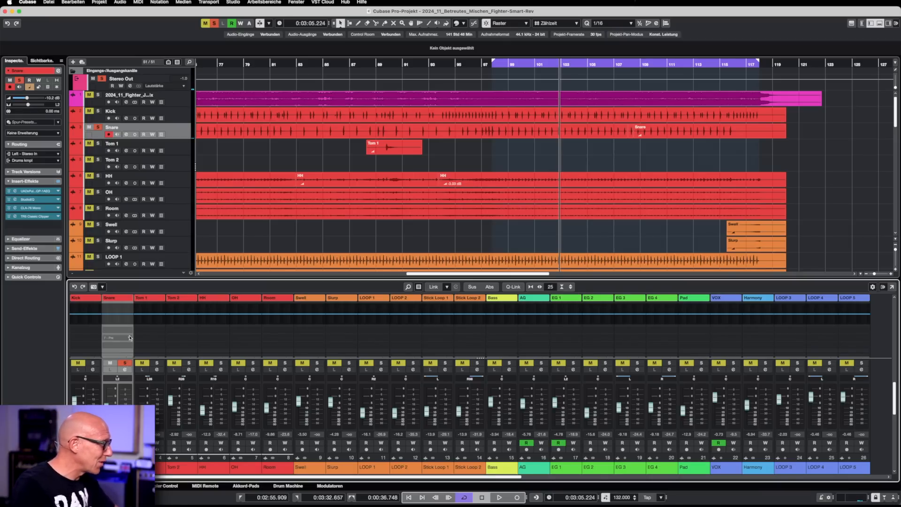
- Search for a reverb and load smartReverb2 into the Snare channel's insert slot 7, repositioning its window
left_click(130, 337)
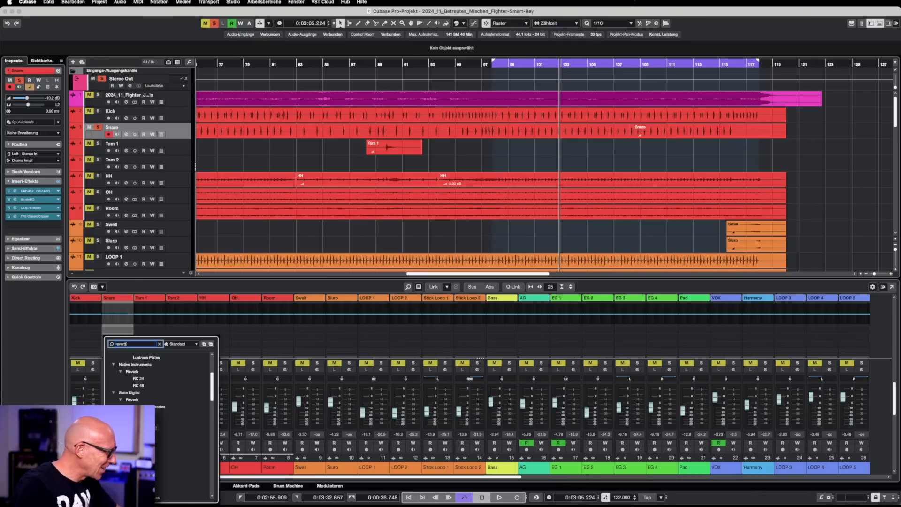
left_click(160, 428)
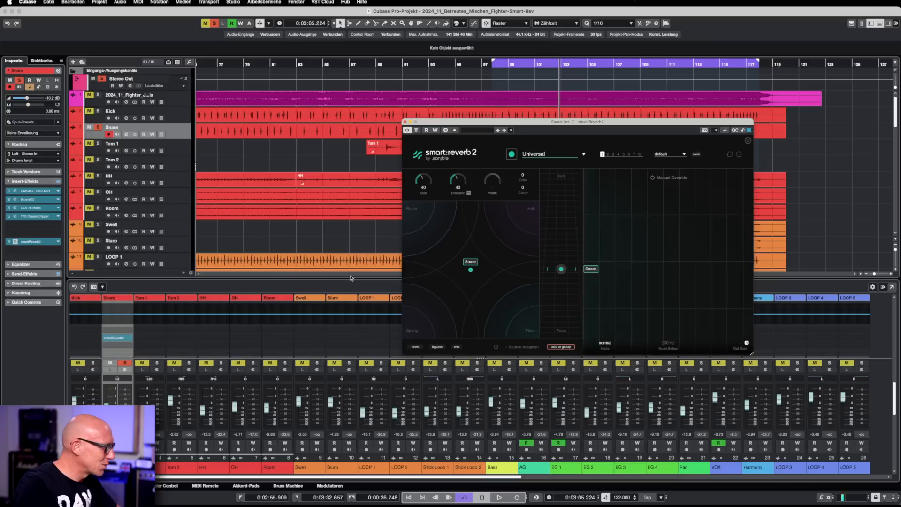
left_click_drag(567, 123, 502, 98)
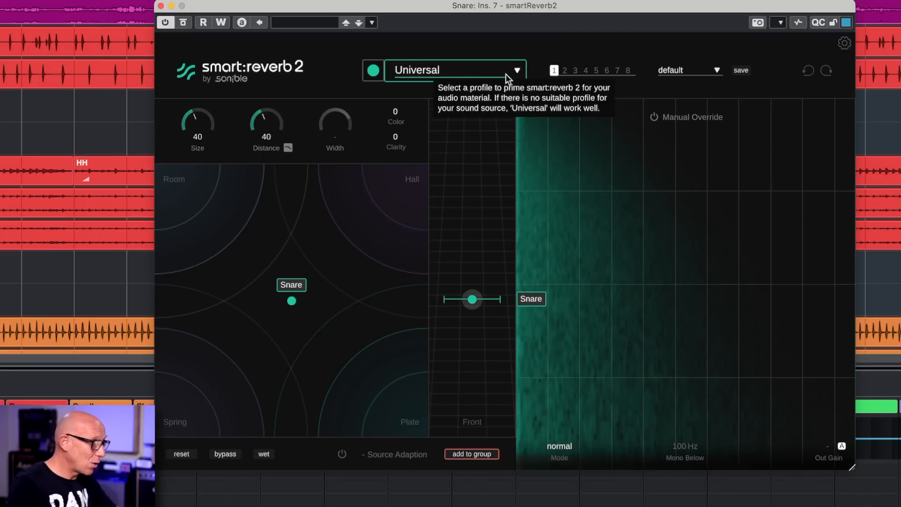
- Choose the Drums | Snare profile for the reverb and start its analysis of the snare signal
left_click(516, 71)
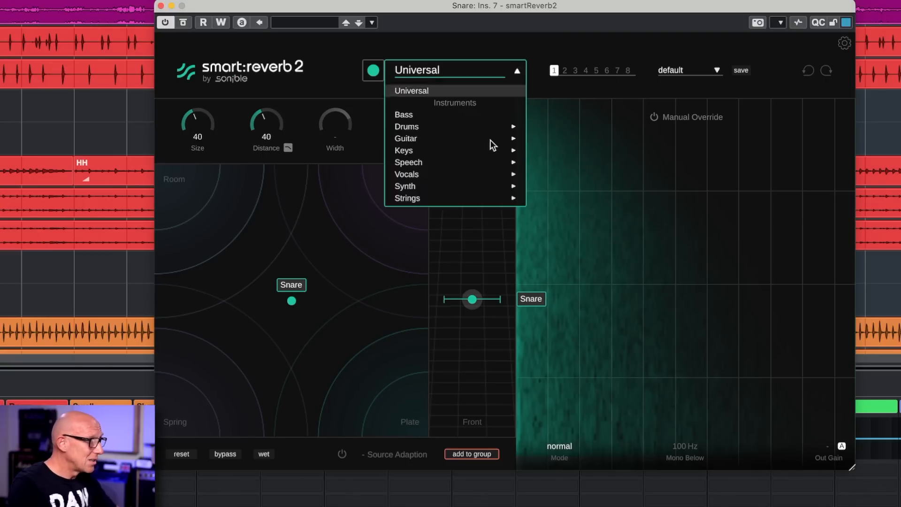
mouse_move(474, 128)
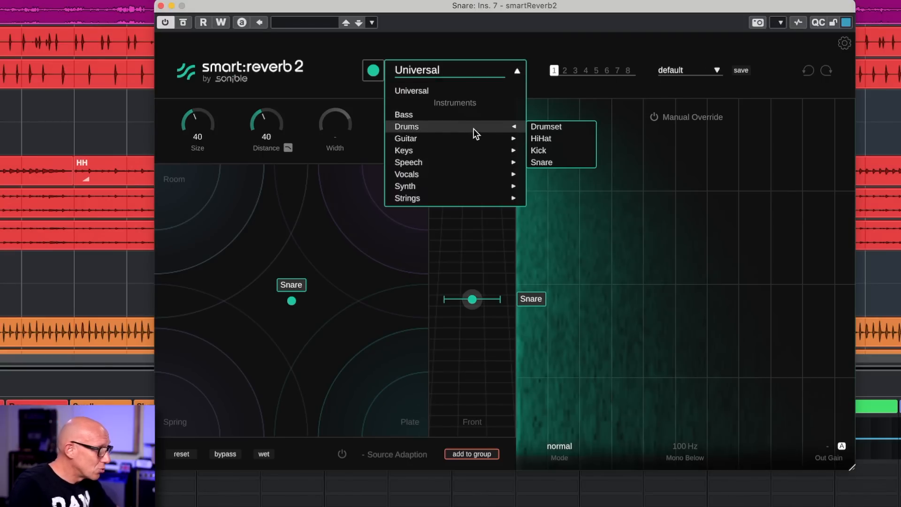
left_click(559, 164)
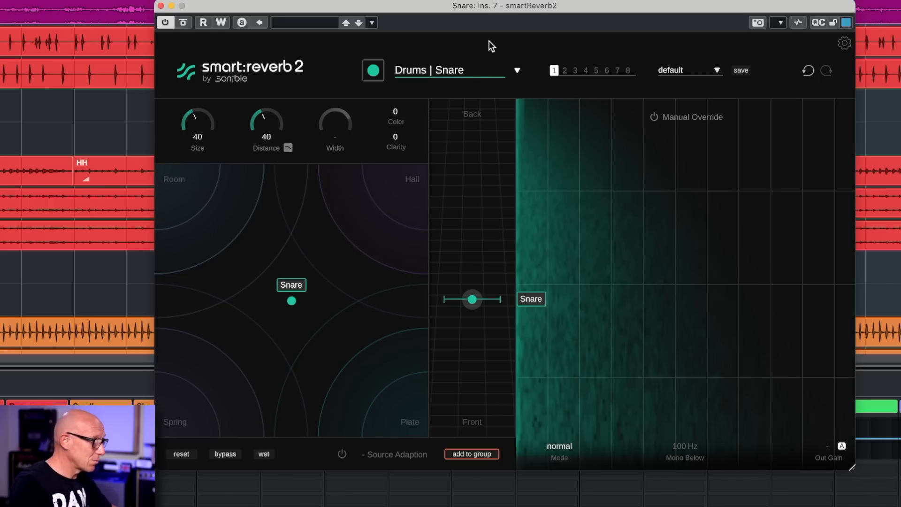
left_click(373, 70)
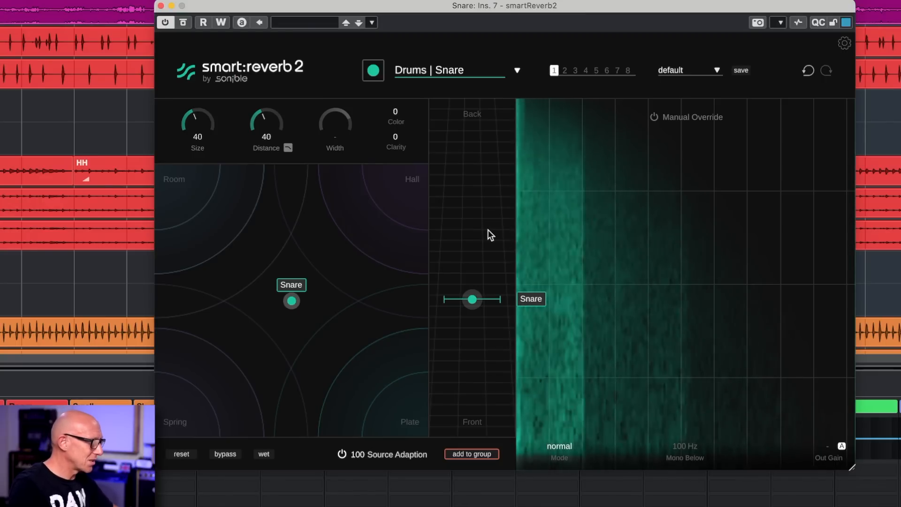
- Bypass the reverb plug-in and re-enable it to compare the snare with and without the effect
left_click(228, 454)
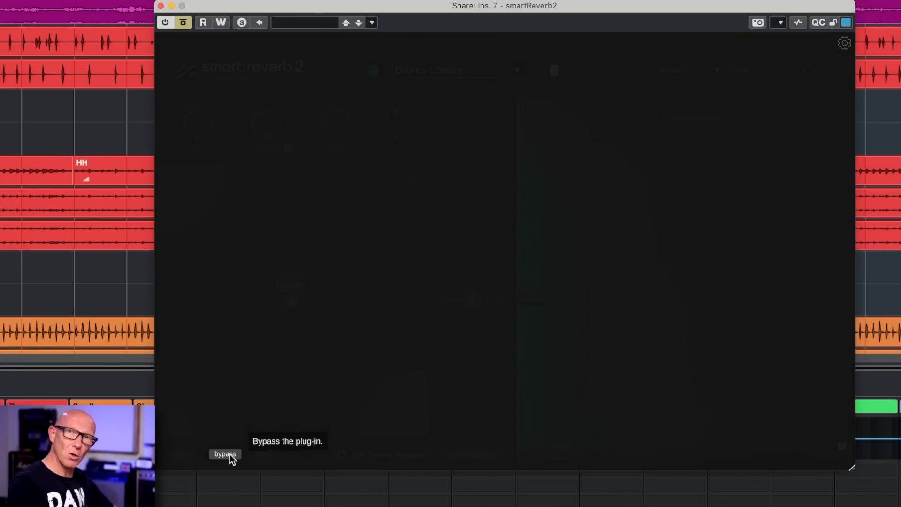
left_click(230, 454)
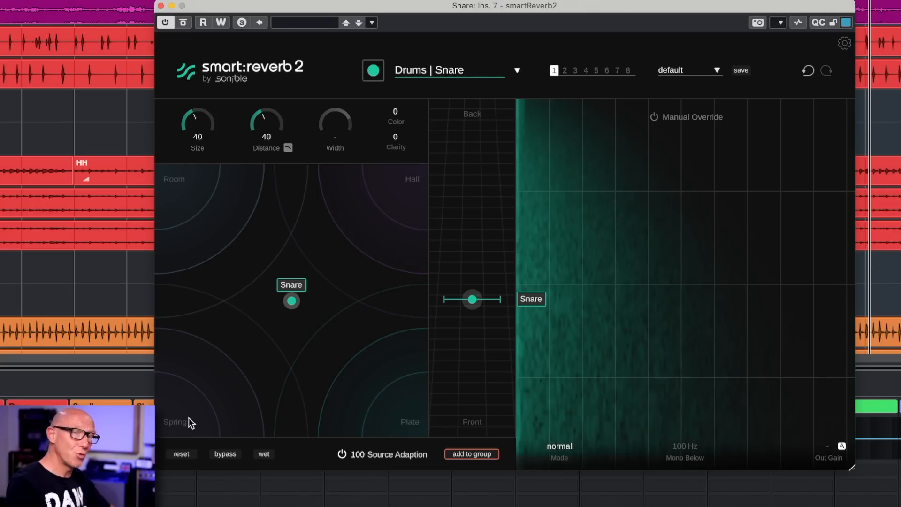
- Audition the Hall, Plate and Spring characters and the centre of the reverb matrix, then place the snare in the Room area
mouse_move(189, 418)
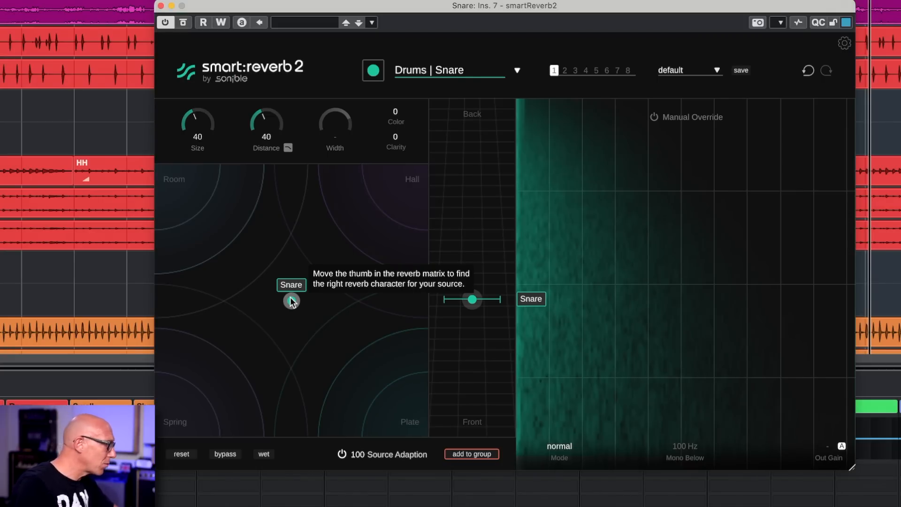
left_click_drag(291, 301, 410, 184)
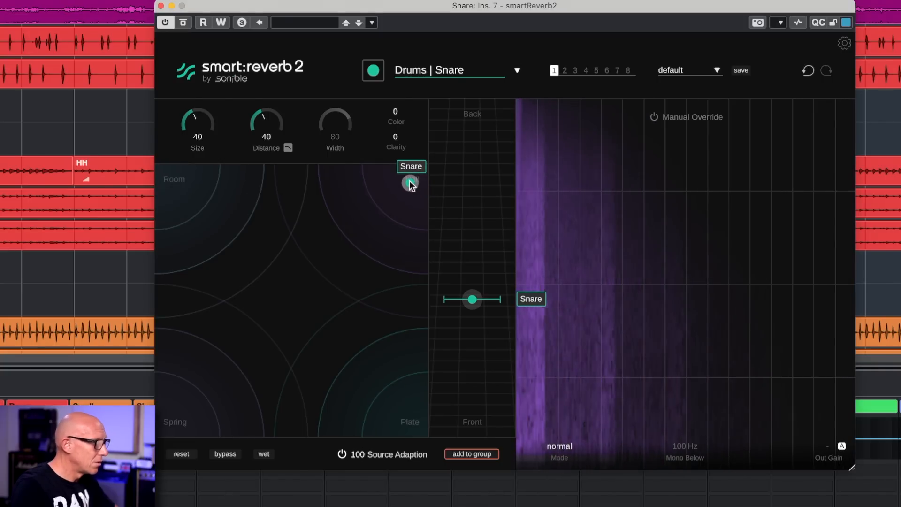
left_click_drag(407, 360, 403, 408)
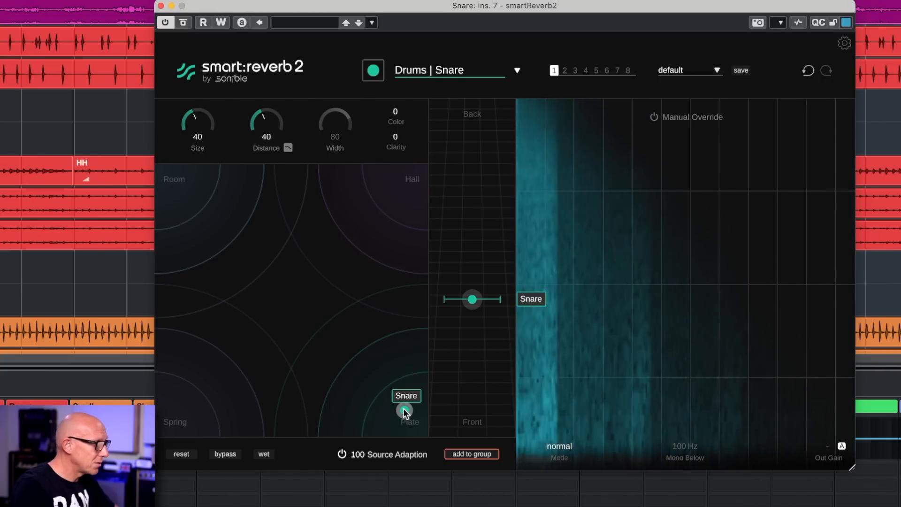
left_click_drag(404, 410, 178, 410)
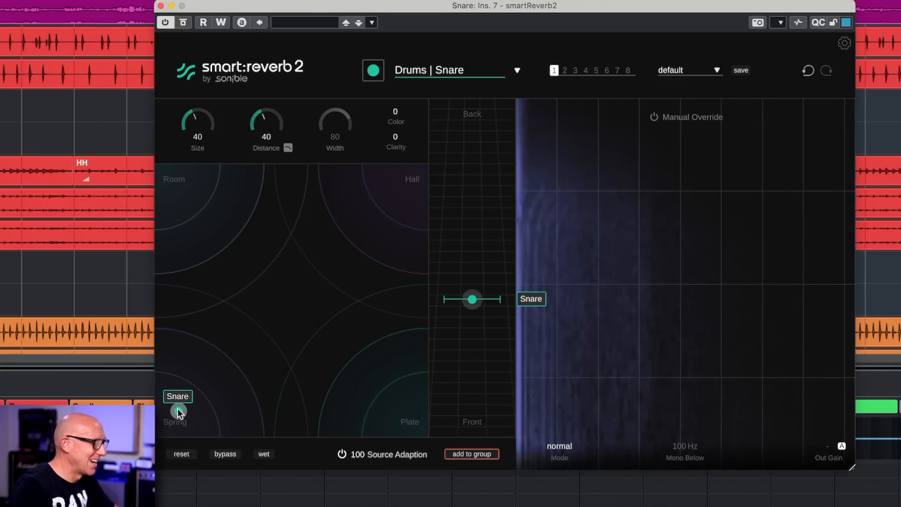
left_click_drag(178, 411, 291, 298)
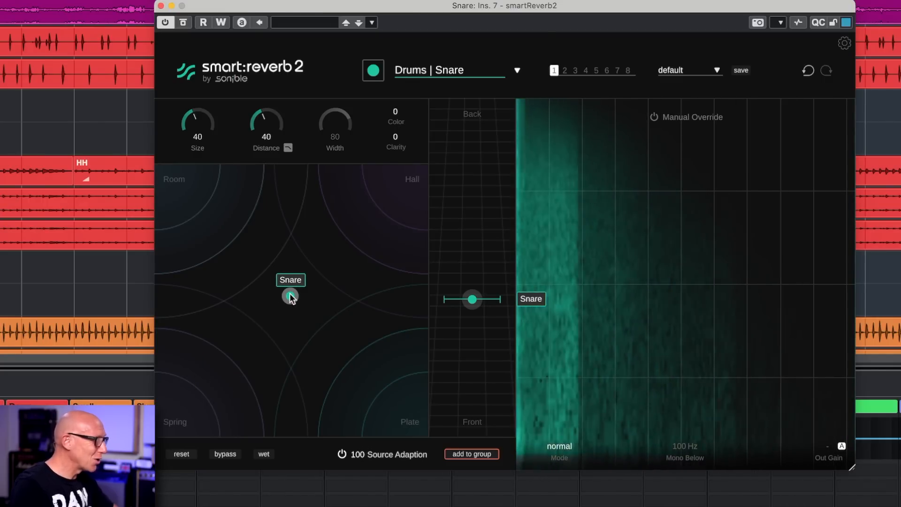
mouse_move(258, 249)
left_mouse_down()
mouse_move(197, 197)
mouse_move(214, 217)
mouse_move(208, 211)
left_mouse_up()
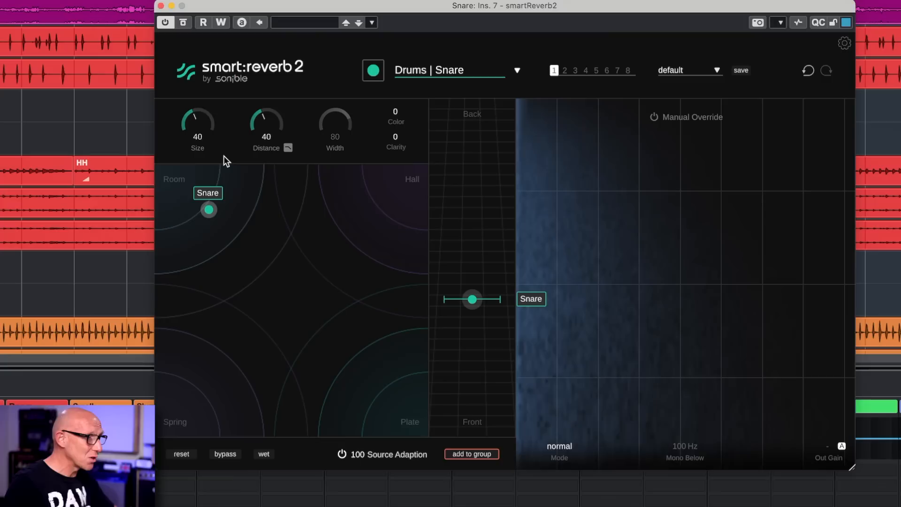
- Try a reverb size of 86 and return the size to 40
left_click_drag(197, 131, 186, 46)
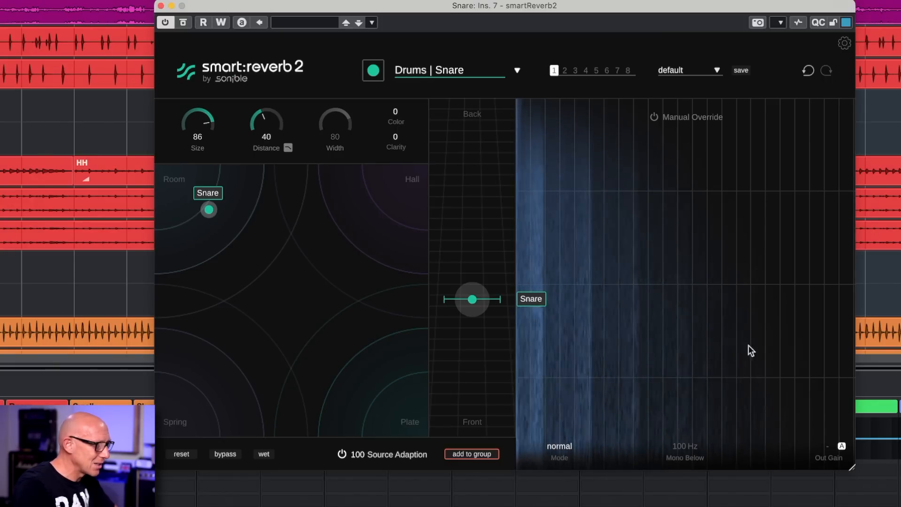
left_click_drag(196, 120, 215, 202)
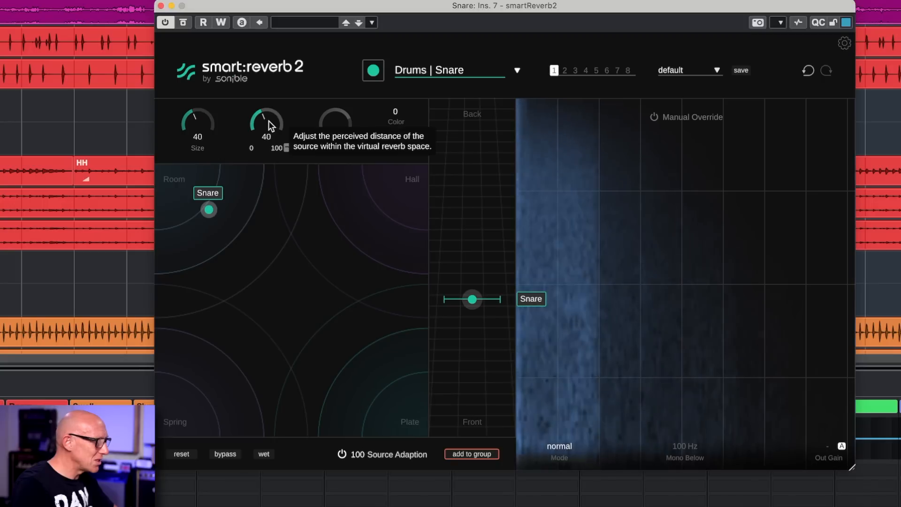
- Try the snare at several distances in the virtual space, moving it back to 80 and then forward to 50
left_click_drag(269, 117, 267, 118)
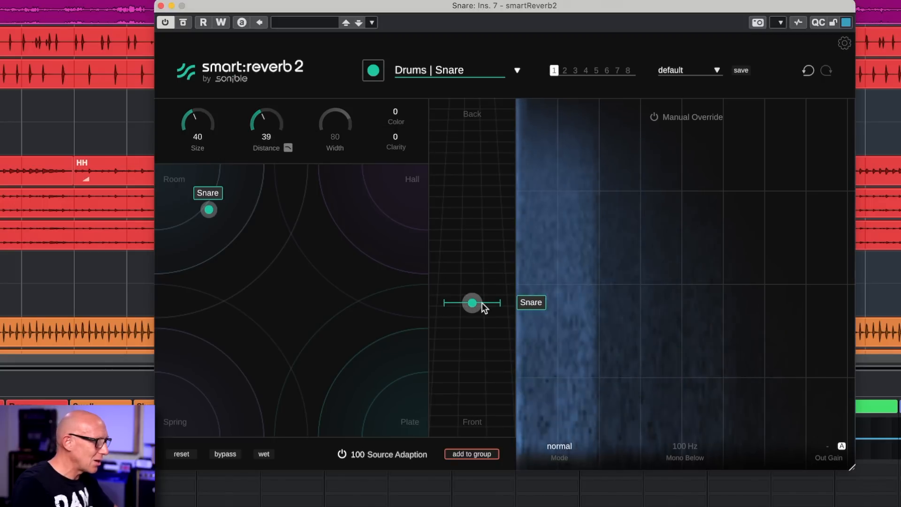
mouse_move(473, 303)
left_mouse_down()
mouse_move(475, 250)
mouse_move(478, 313)
mouse_move(482, 268)
mouse_move(483, 289)
left_mouse_up()
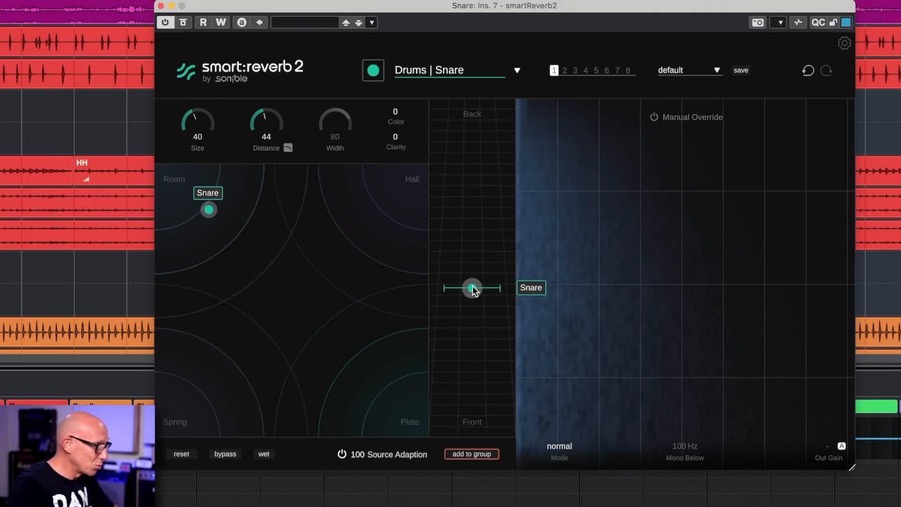
left_click_drag(472, 286, 475, 257)
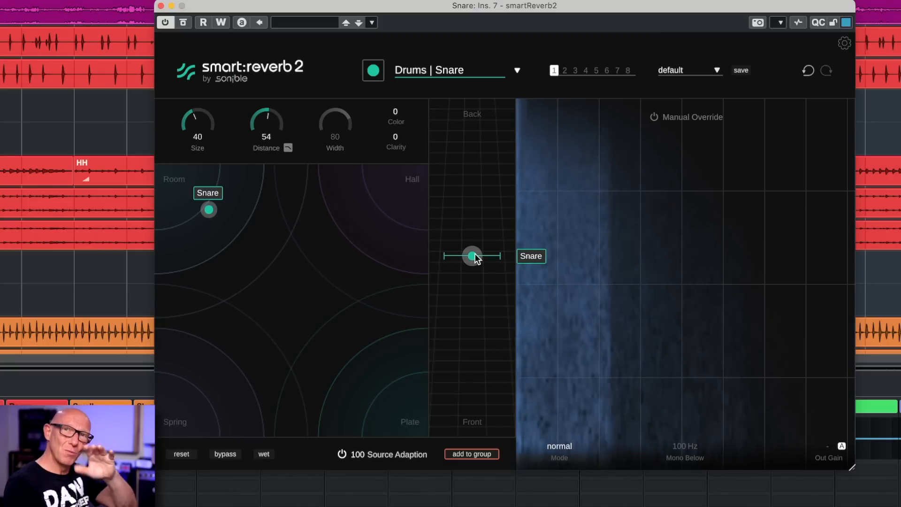
left_click_drag(474, 253, 474, 170)
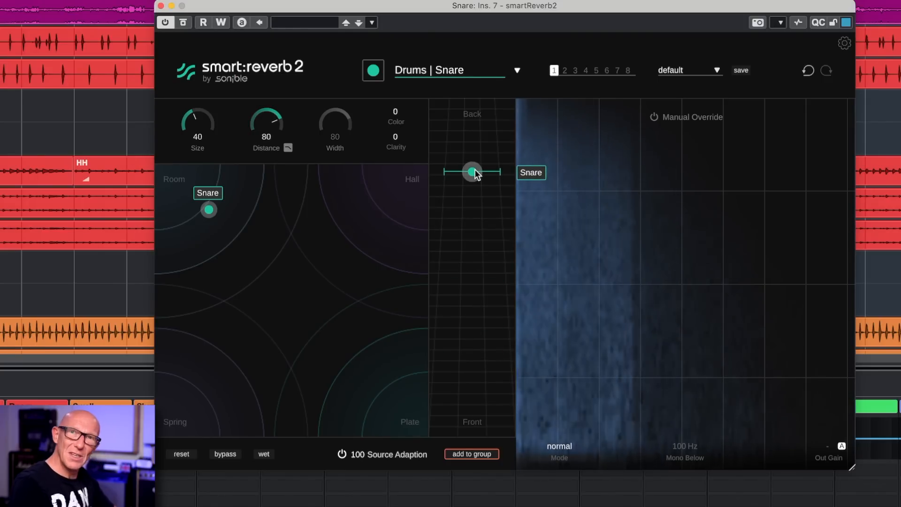
left_click_drag(475, 171, 478, 266)
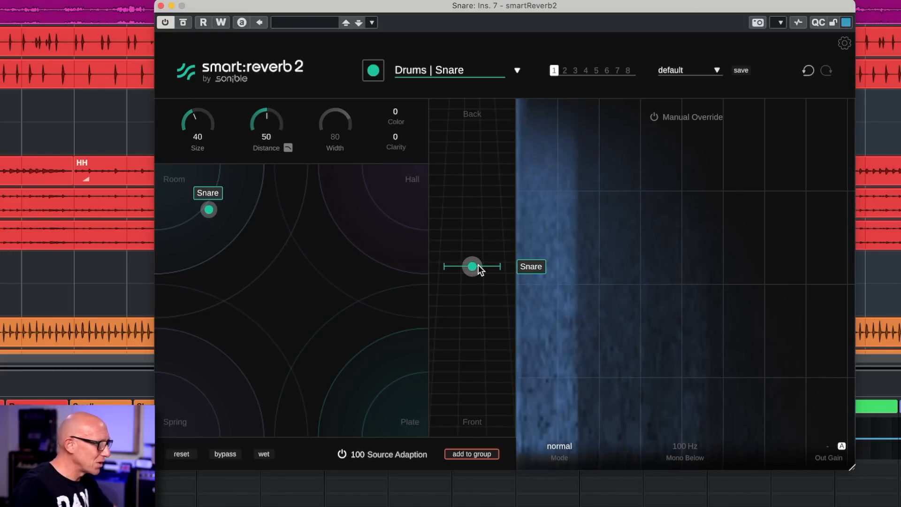
mouse_move(478, 265)
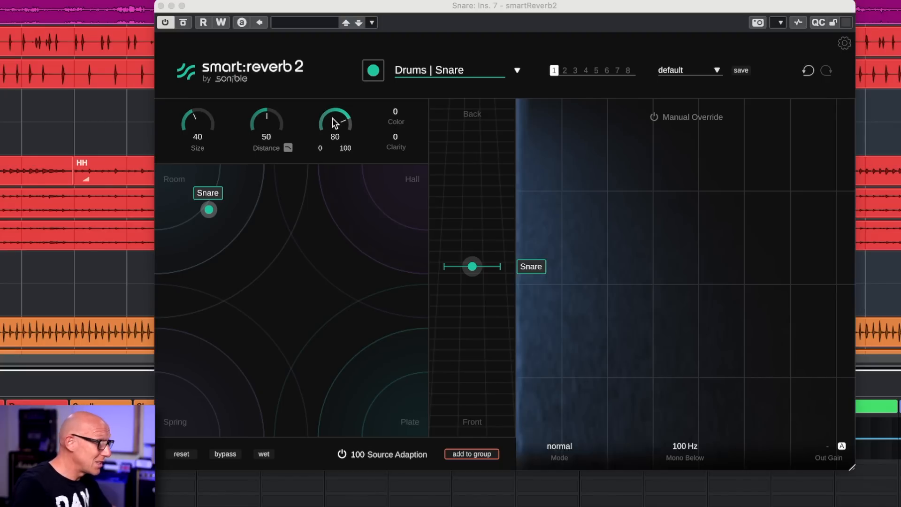
- Try the reverb width at 100, settle it at 81, and set the snare's distance to 57
mouse_move(334, 119)
left_mouse_down()
mouse_move(351, 241)
mouse_move(344, 134)
left_mouse_up()
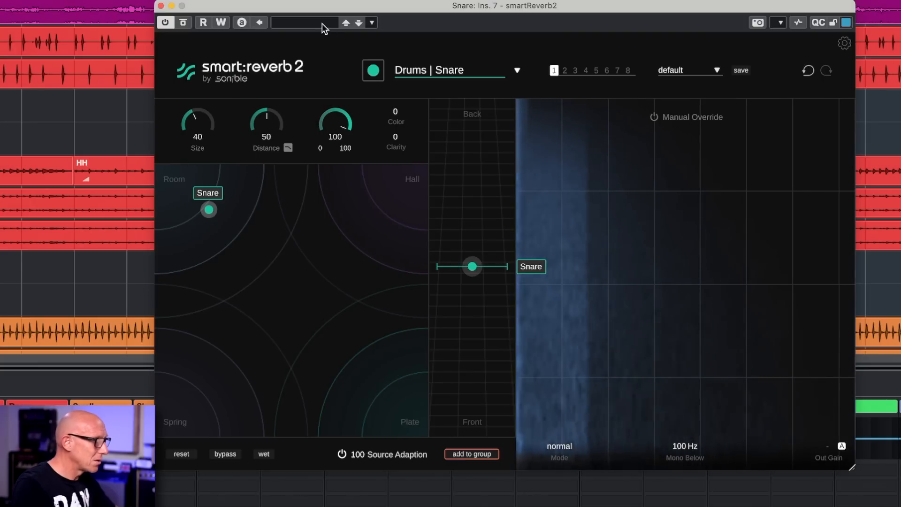
scroll(319, 117, "down", 4)
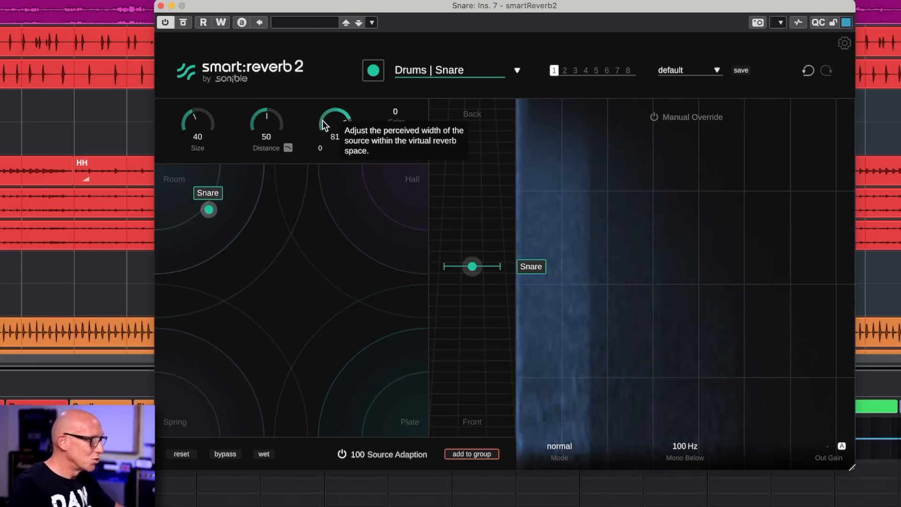
left_click_drag(473, 266, 471, 246)
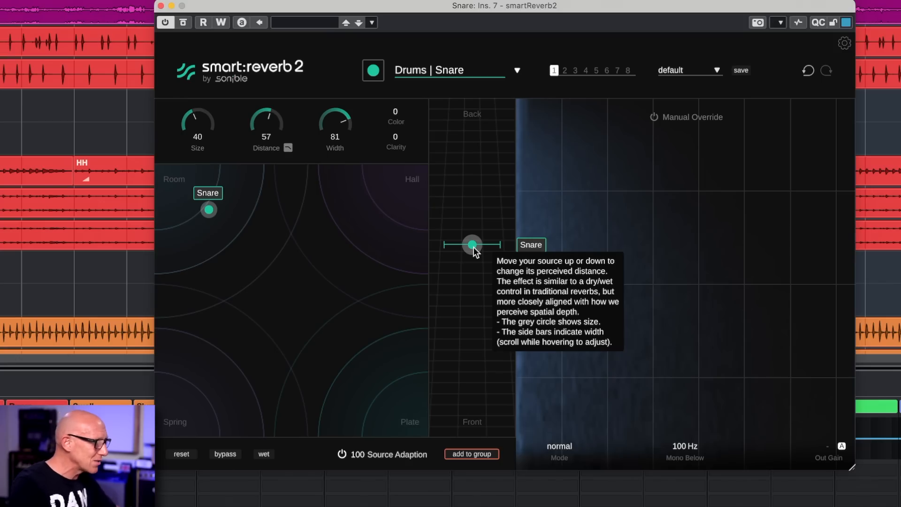
- Compare the snare with the reverb bypassed and active, then switch wet mode on and off to audition the reverb signal alone
left_click(225, 454)
left_click(226, 455)
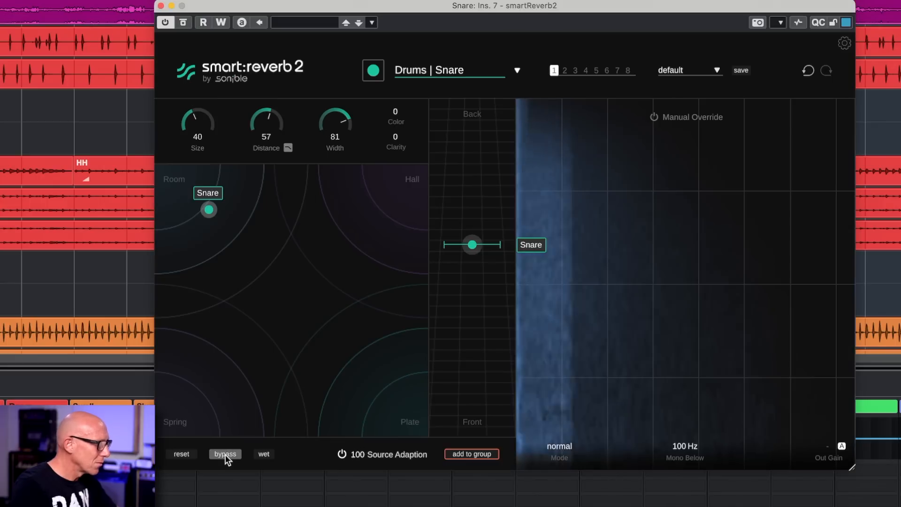
left_click(263, 454)
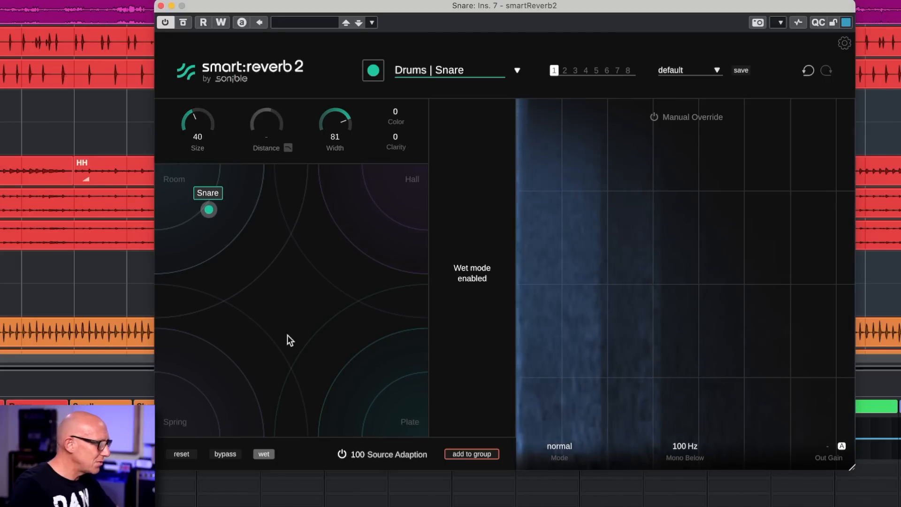
left_click(265, 454)
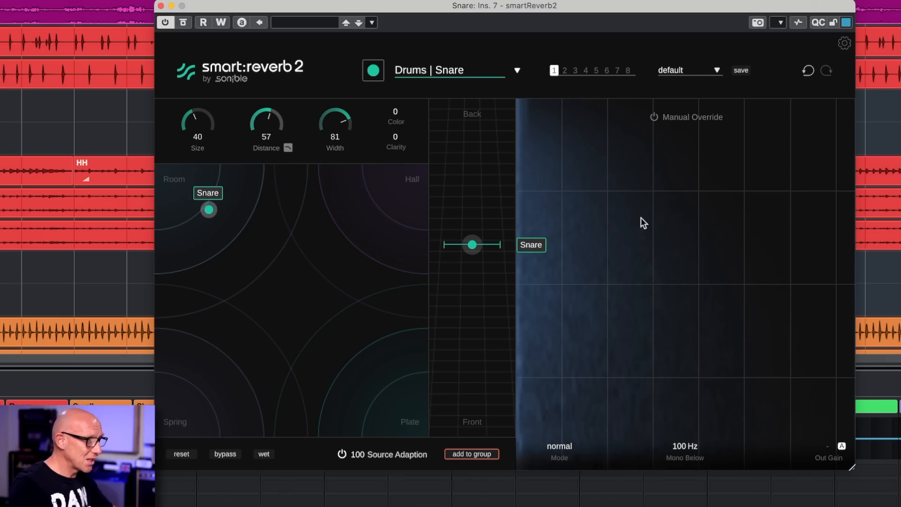
- Enable Manual Override for the reverb's frequency bands and tail, and check the Mono Below setting
left_click(654, 117)
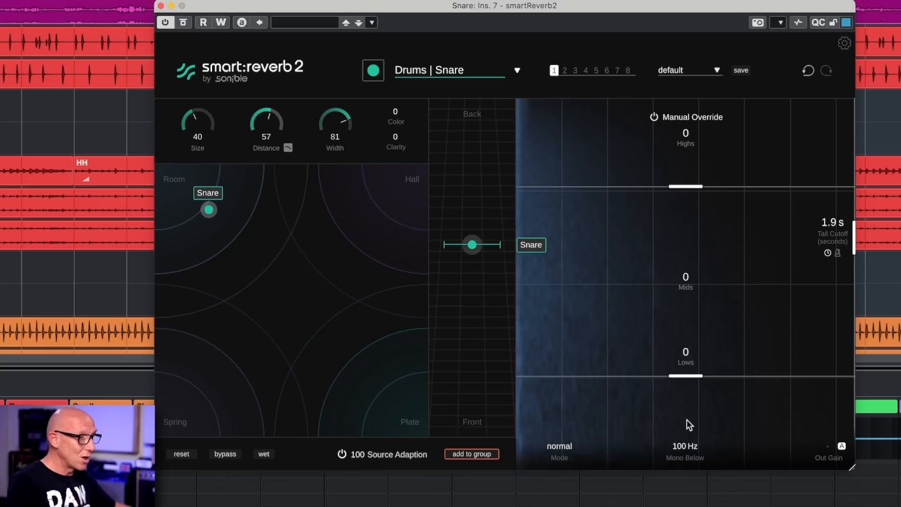
mouse_move(683, 446)
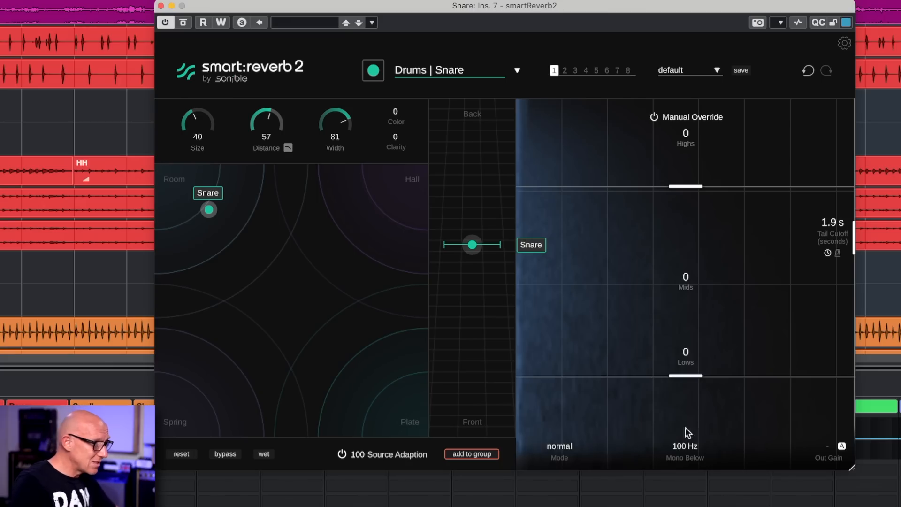
mouse_move(696, 454)
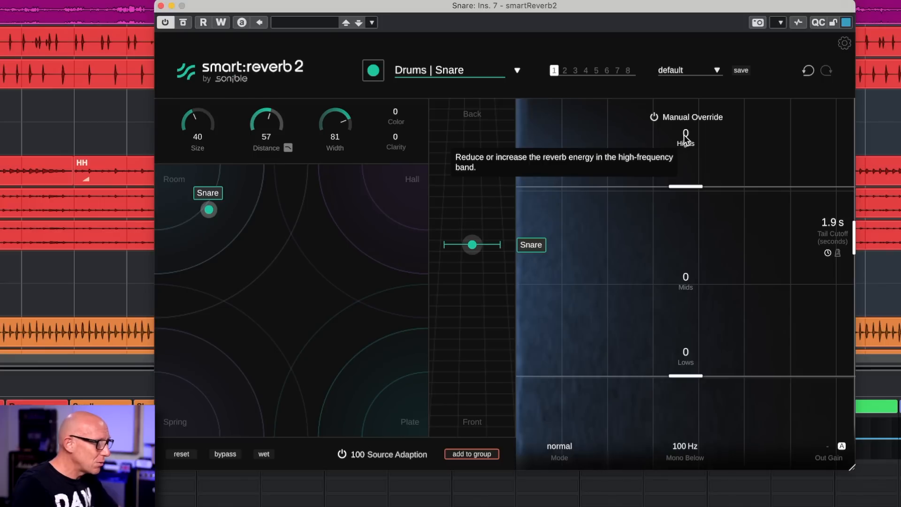
- Try lowering and raising the reverb's Highs, including −100, and reset them to 0
left_click_drag(685, 136, 693, 227)
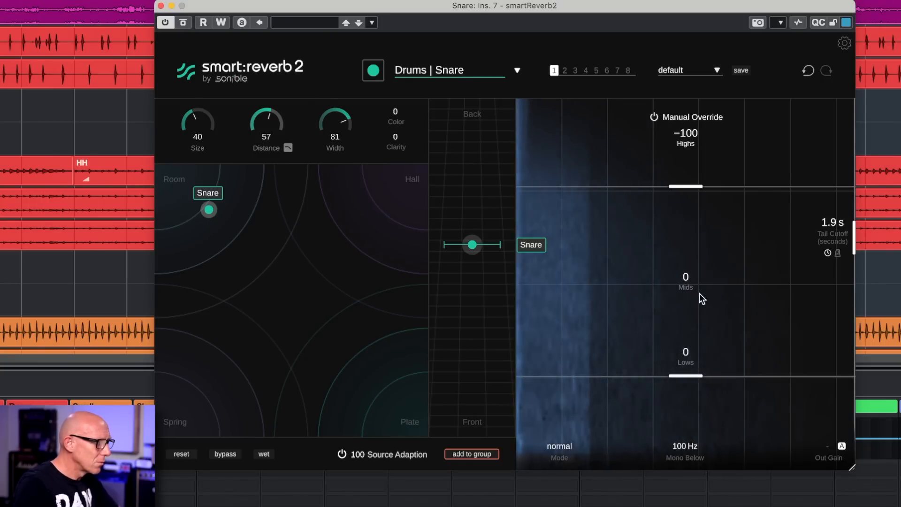
left_click_drag(688, 148, 688, 47)
left_click_drag(688, 136, 692, 254)
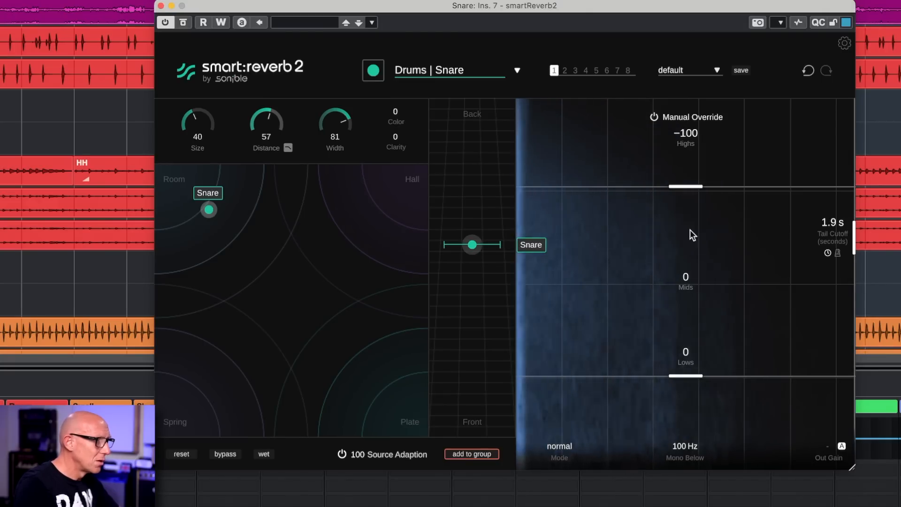
double_click(691, 137)
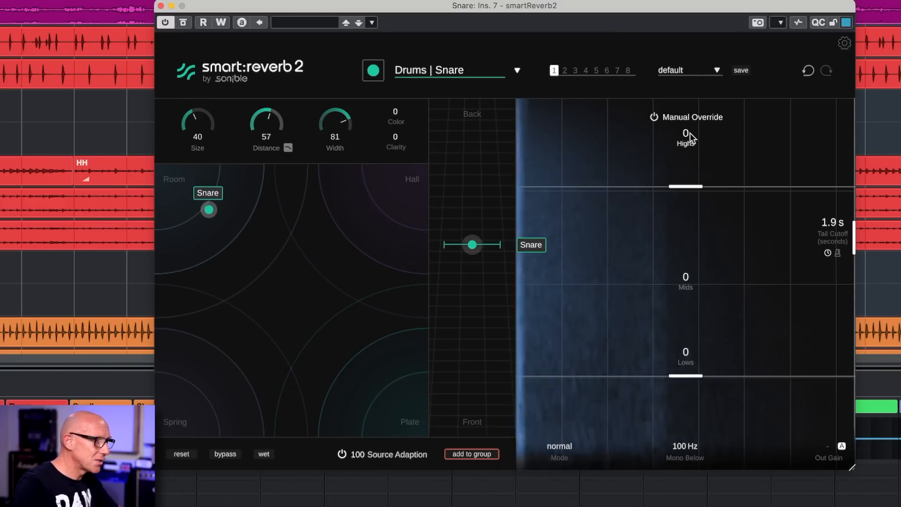
- Raise the crossover line between the Mids and Lows bands of the snare's reverb
mouse_move(690, 187)
mouse_move(688, 186)
left_mouse_down()
mouse_move(688, 201)
mouse_move(686, 185)
left_mouse_up()
left_click_drag(685, 376, 699, 361)
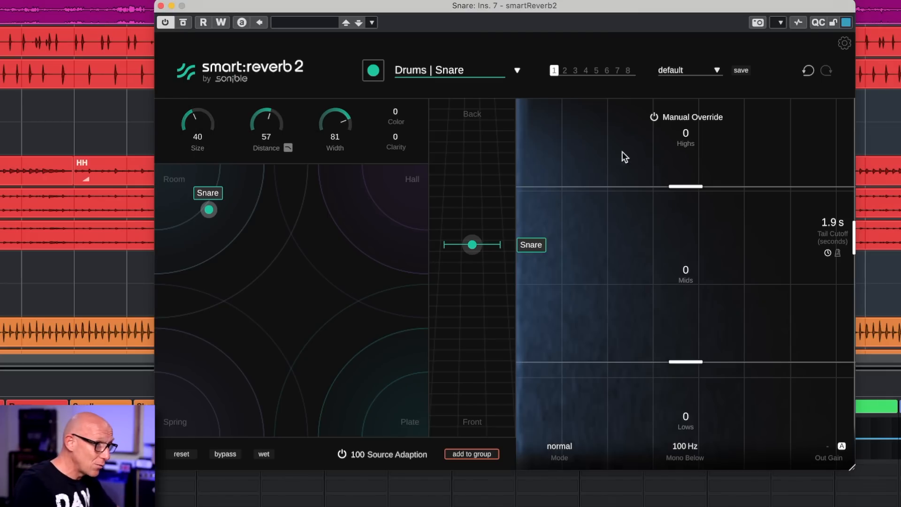
- Try out the snare reverb's Tail Cutoff by shortening and lengthening the tail time
left_click_drag(852, 243, 755, 243)
left_click_drag(822, 243, 846, 243)
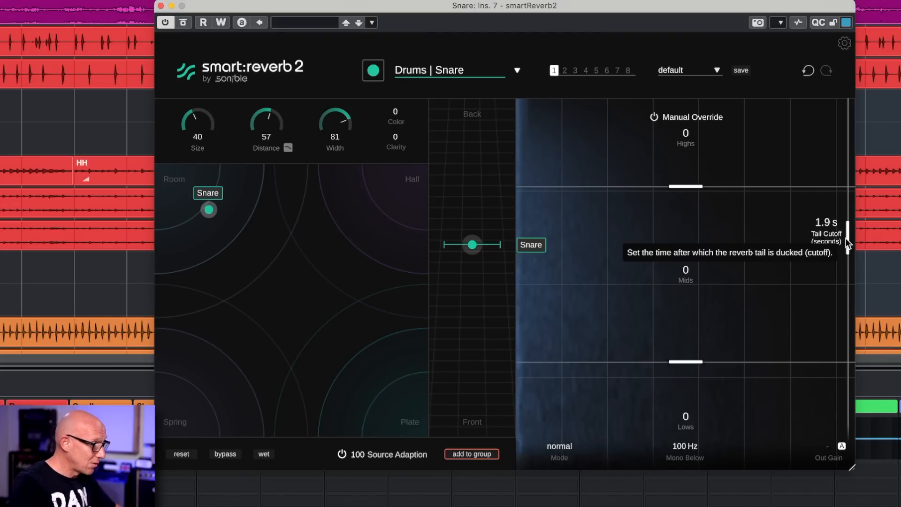
left_click_drag(845, 238, 604, 261)
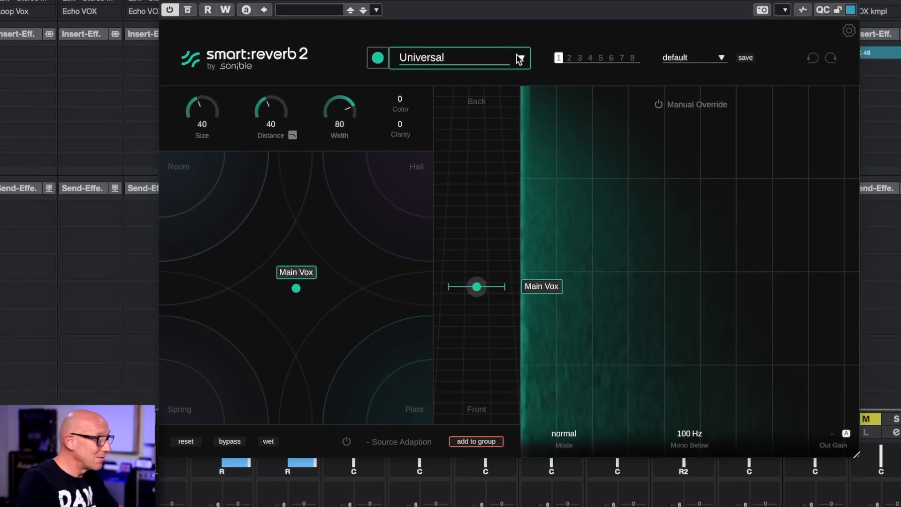
- Choose the Vocals Low profile for the Main Vox reverb and let it learn the vocal signal
left_click(455, 108)
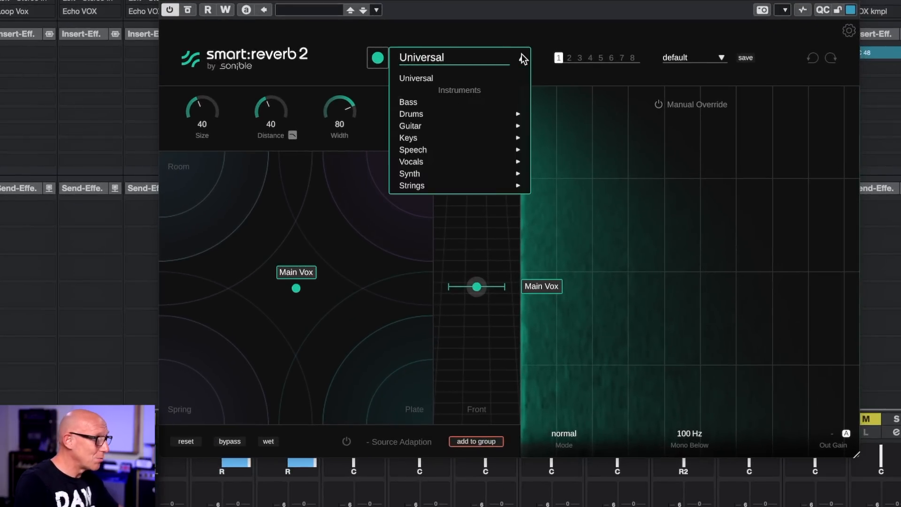
mouse_move(475, 164)
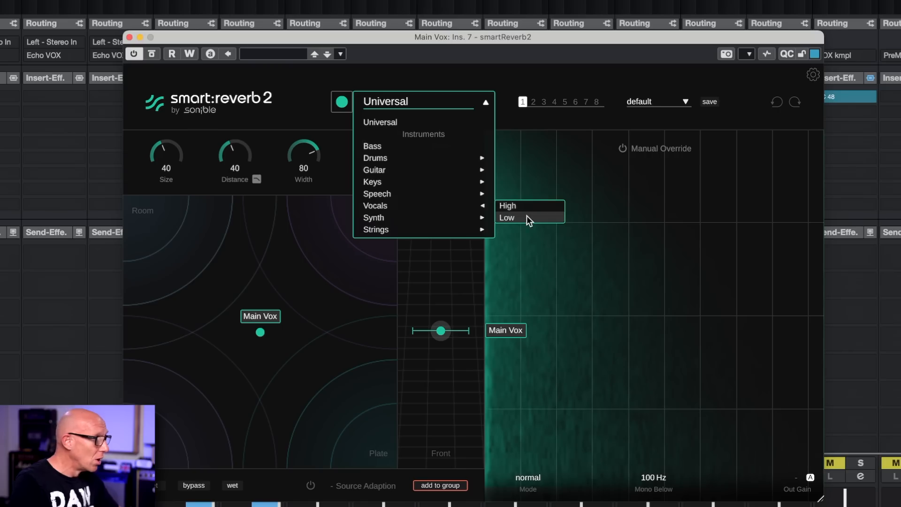
left_click(526, 217)
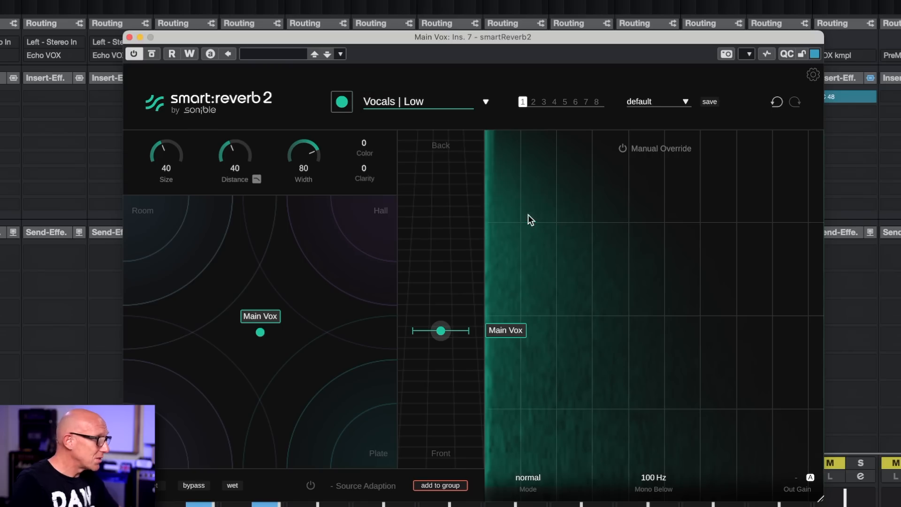
left_click_drag(483, 40, 560, 0)
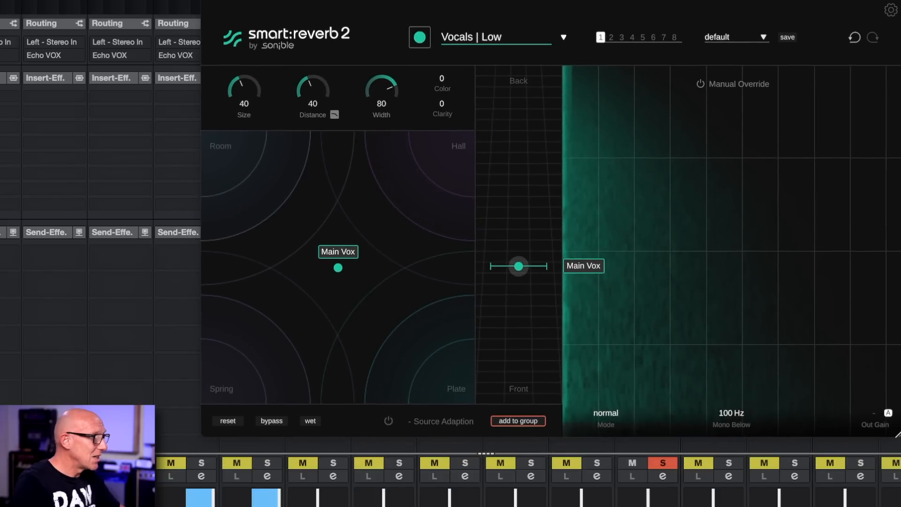
left_click(423, 41)
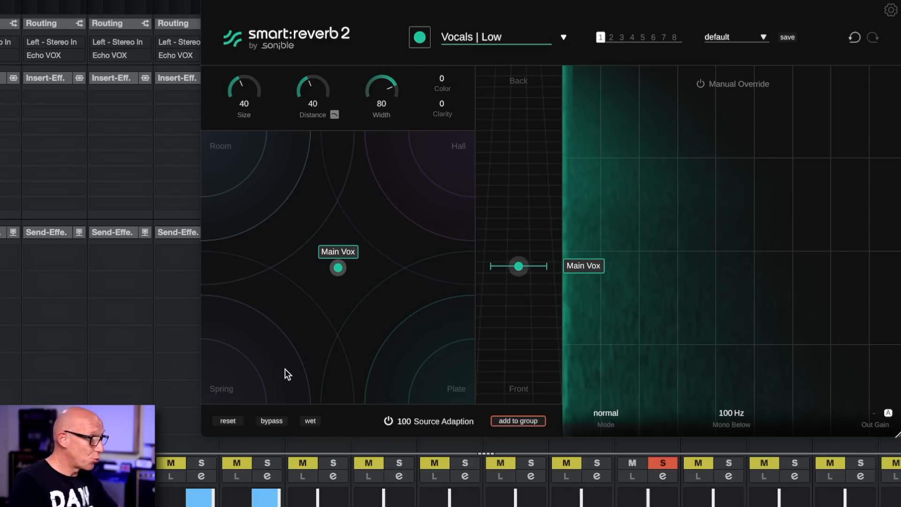
- With wet mode on, place Main Vox in the Room corner of the reverb matrix and set the size to 50
left_click(311, 421)
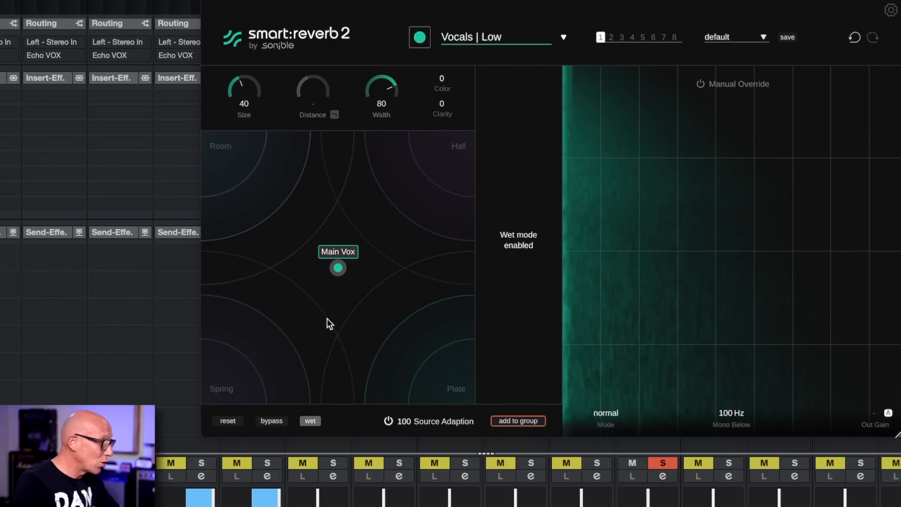
left_click_drag(337, 268, 223, 155)
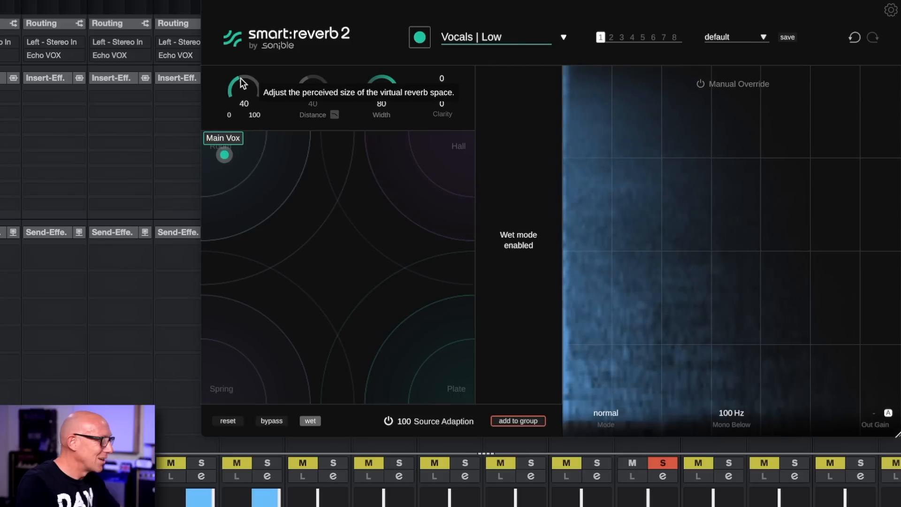
left_click_drag(240, 87, 236, 71)
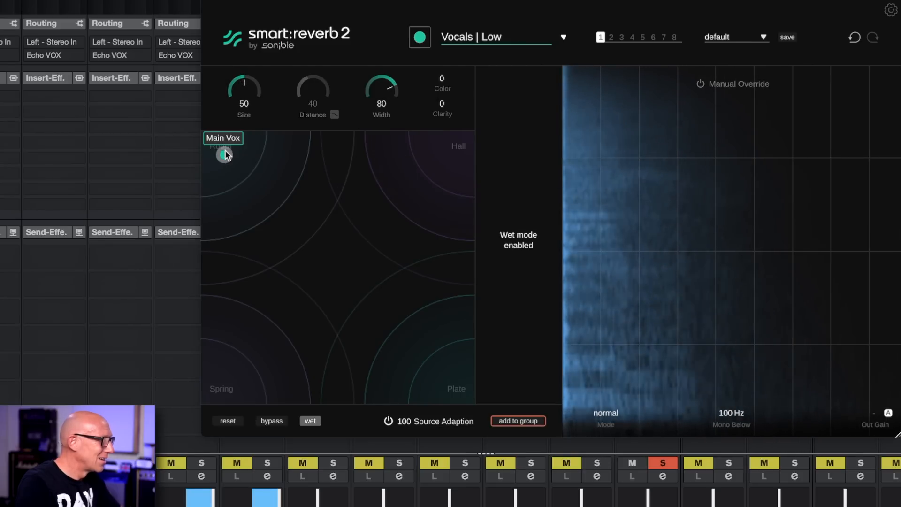
- Audition the Hall, Plate and Spring characters for Main Vox in the reverb matrix and settle on Plate
left_click_drag(224, 155, 452, 159)
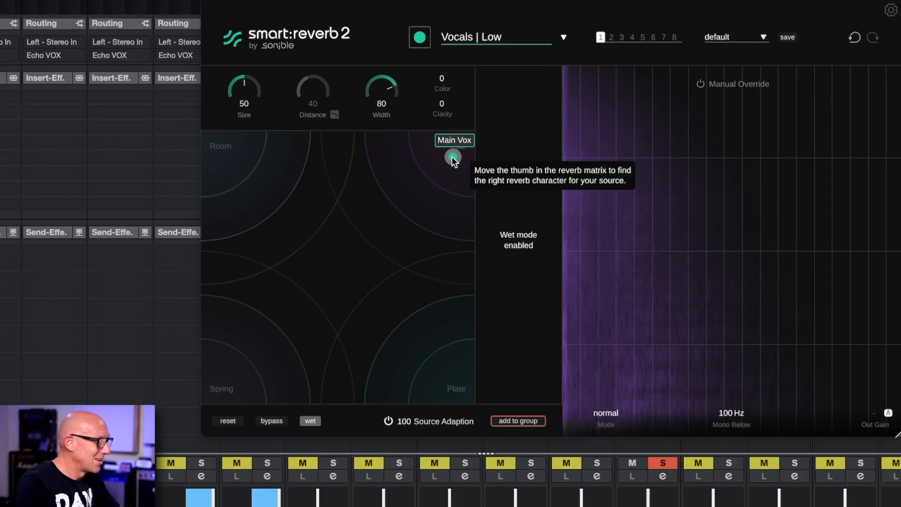
left_click_drag(452, 157, 446, 384)
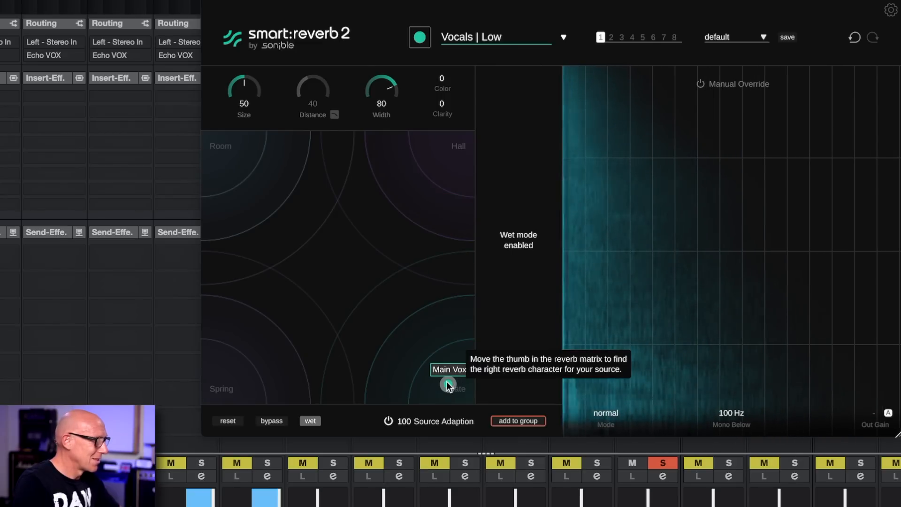
left_click_drag(448, 386, 448, 380)
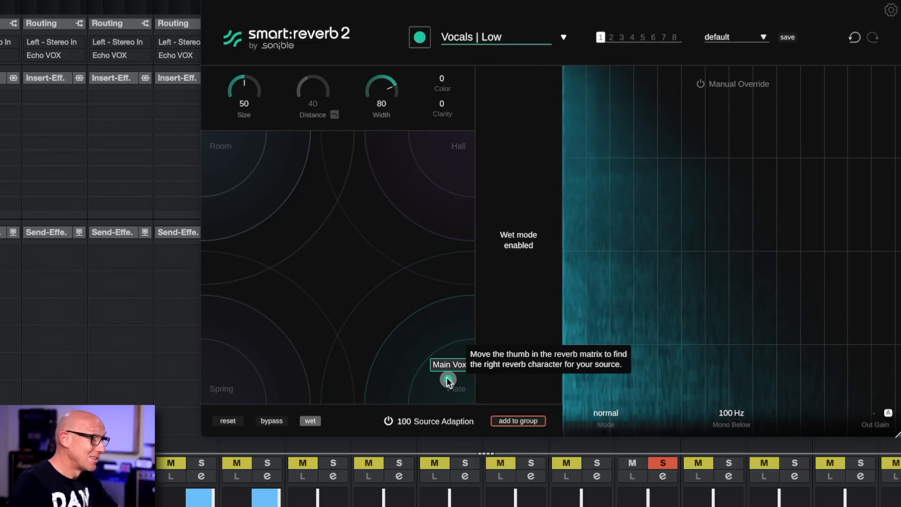
left_click_drag(447, 380, 230, 382)
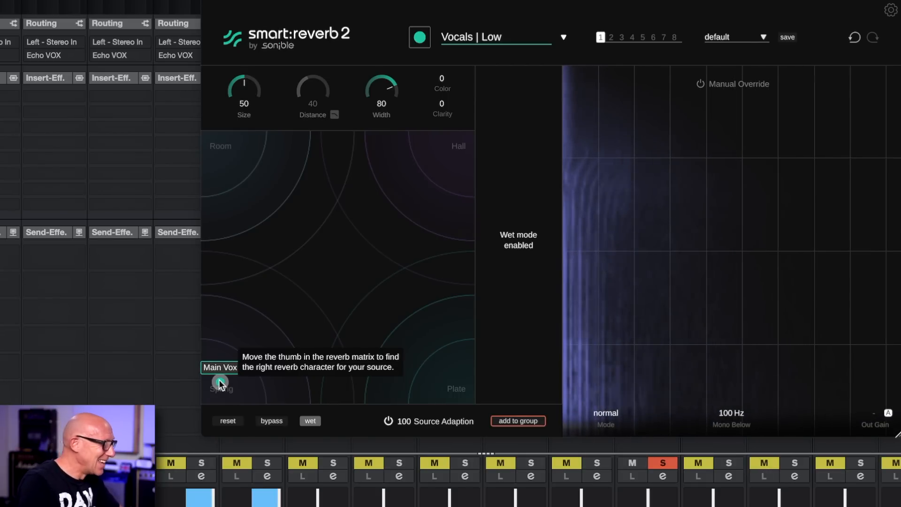
left_click_drag(219, 382, 448, 377)
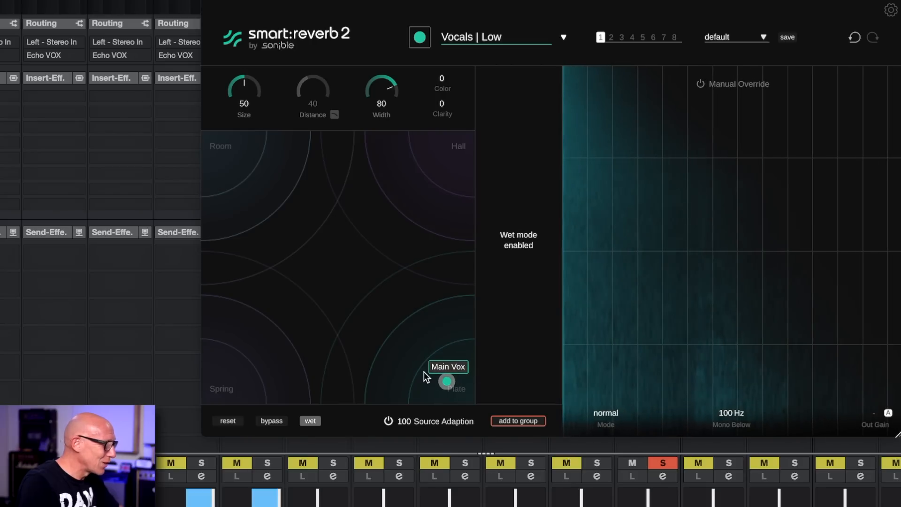
- Turn off wet mode, try the Main Vox distance at 67, and settle it at 48
left_click(312, 420)
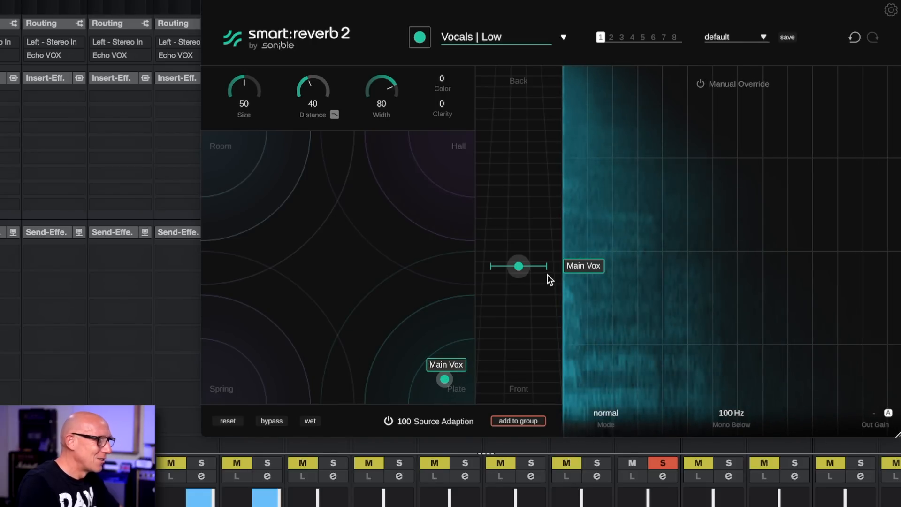
mouse_move(519, 266)
left_click_drag(519, 266, 517, 181)
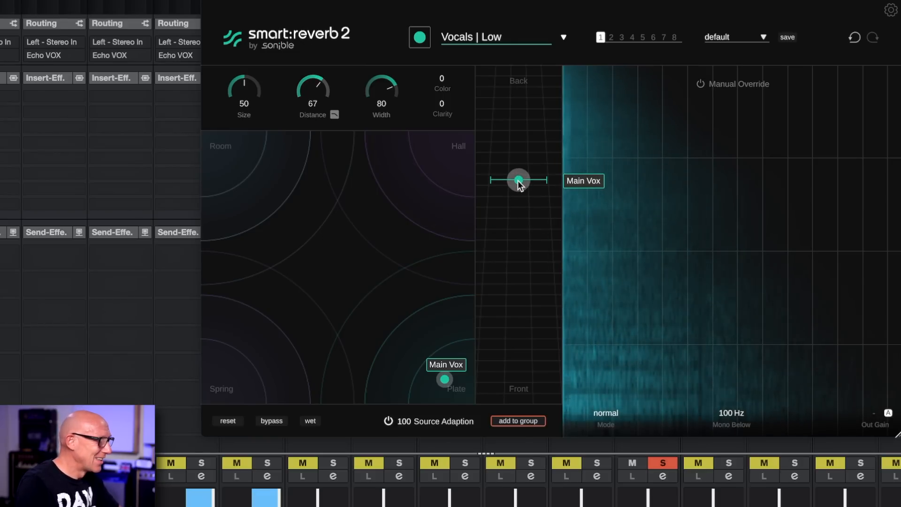
mouse_move(518, 184)
left_click_drag(519, 183, 519, 242)
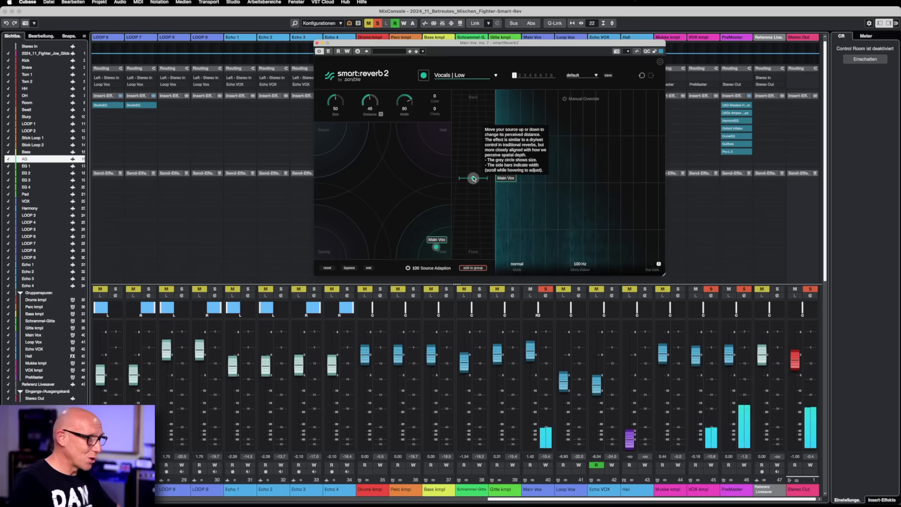
- Solo the drum, percussion, bass and Gitte groups along with Main Vox, and set the vocal's distance to 52
left_click(513, 290)
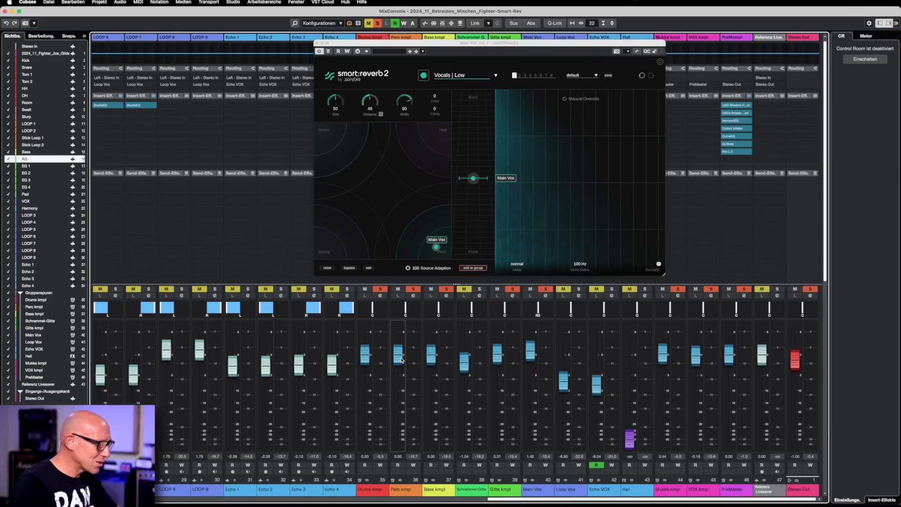
scroll(374, 360, "left", 10)
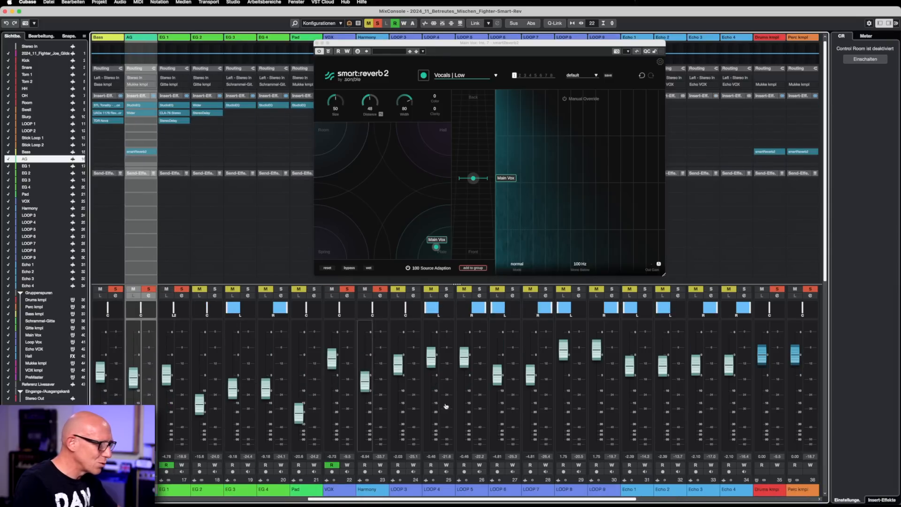
scroll(516, 409, "right", 10)
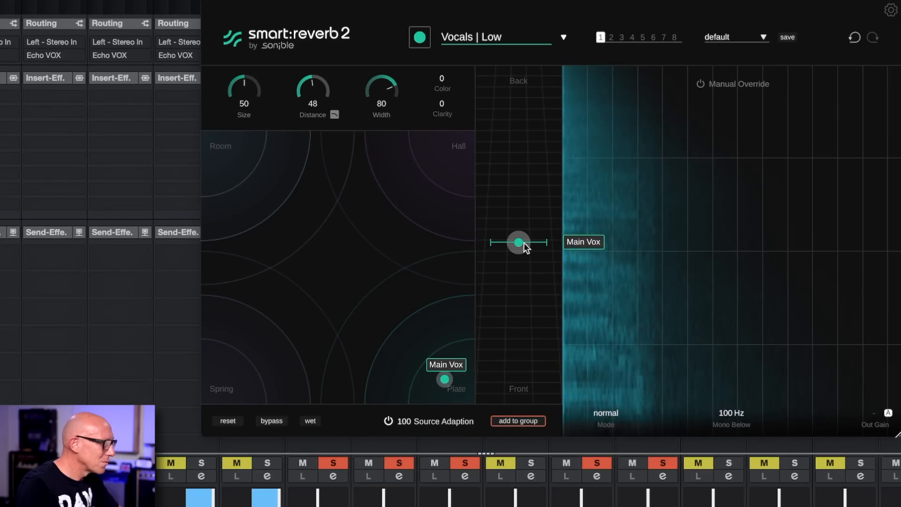
mouse_move(524, 243)
left_mouse_down()
mouse_move(519, 208)
mouse_move(518, 229)
left_mouse_up()
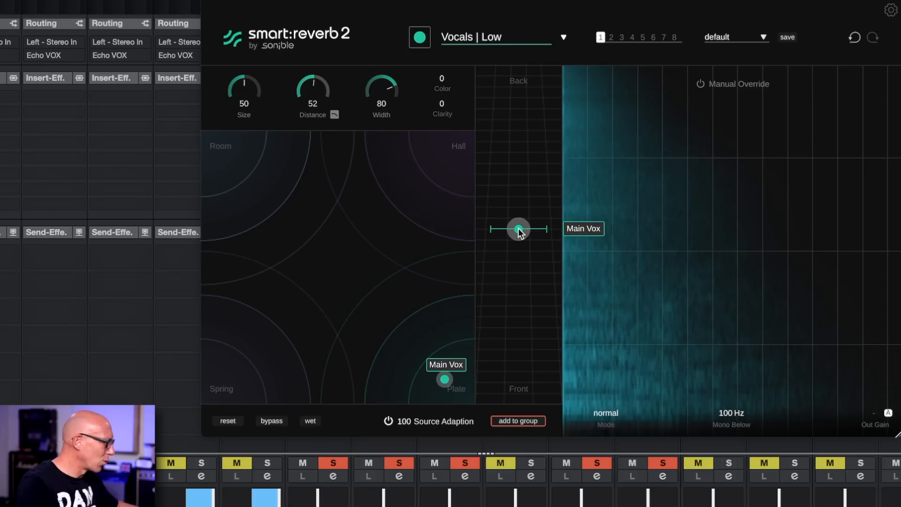